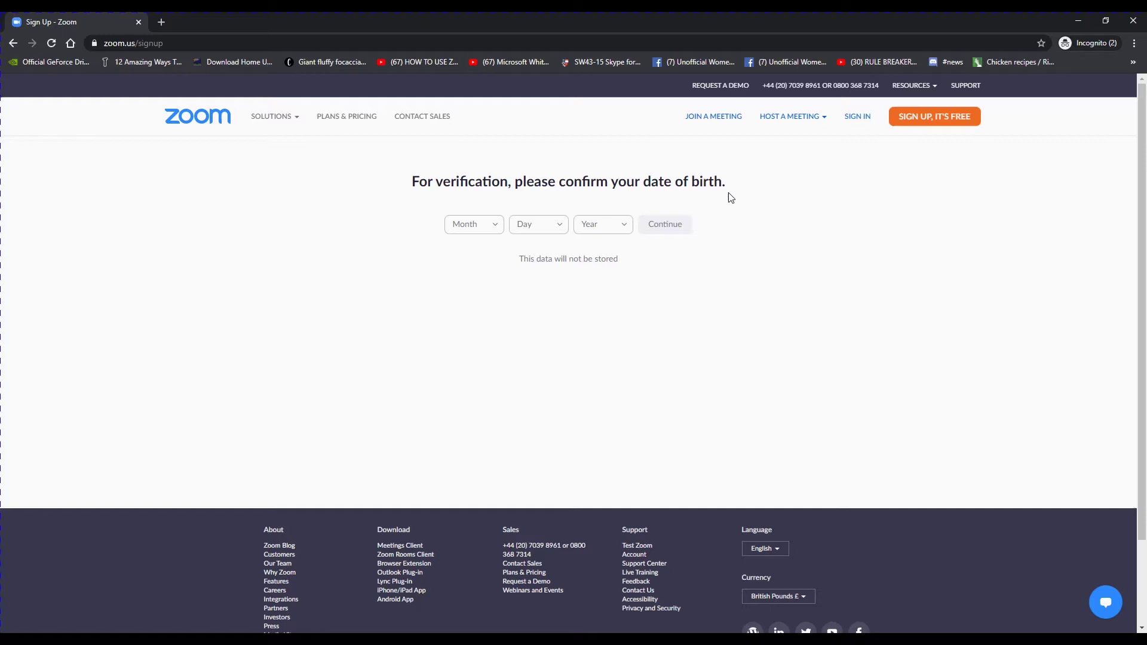
Enter the birth date Apr 25, 1985 and continue to the work email form.
left_click(496, 227)
left_click(485, 309)
left_click(560, 227)
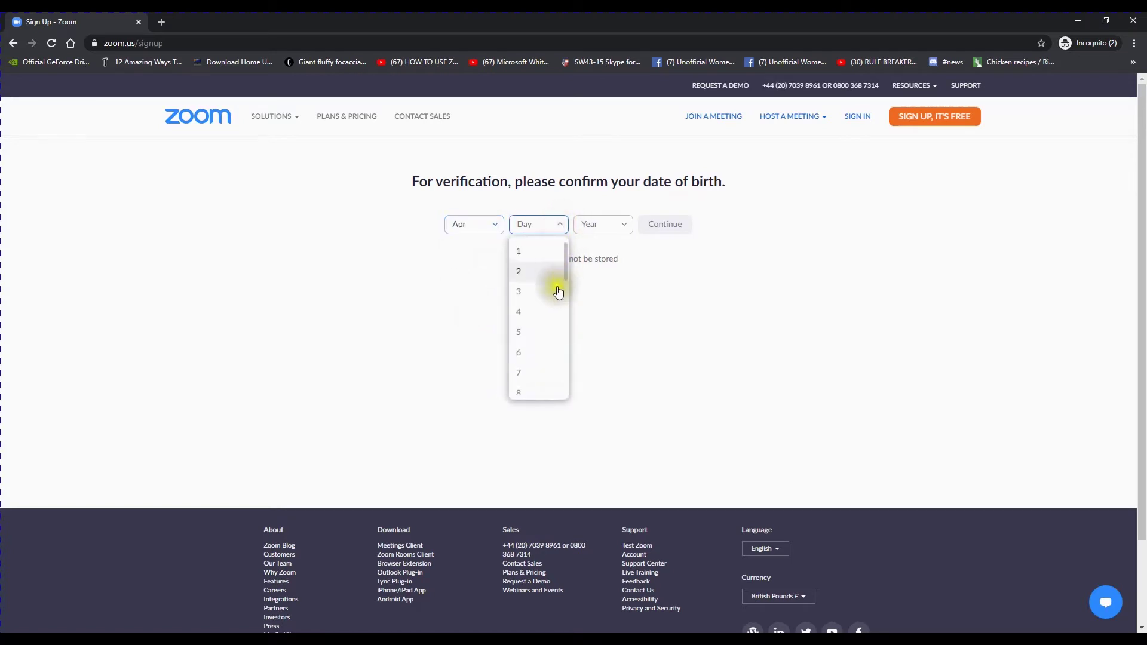
scroll(551, 320, "down", 5)
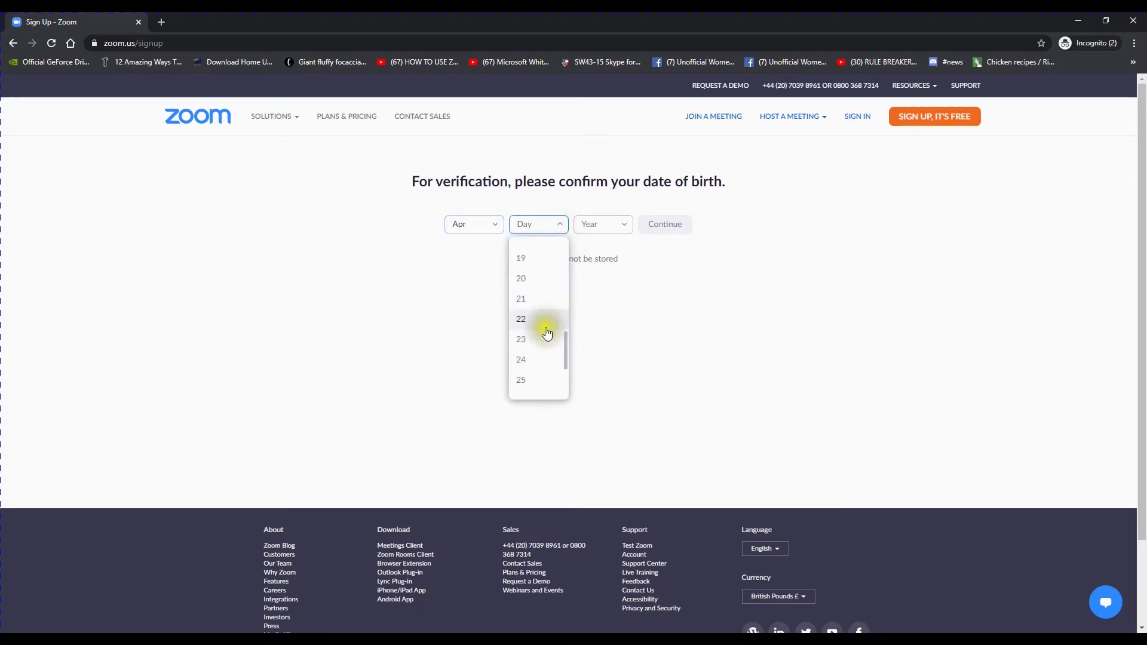
left_click(536, 378)
left_click(625, 227)
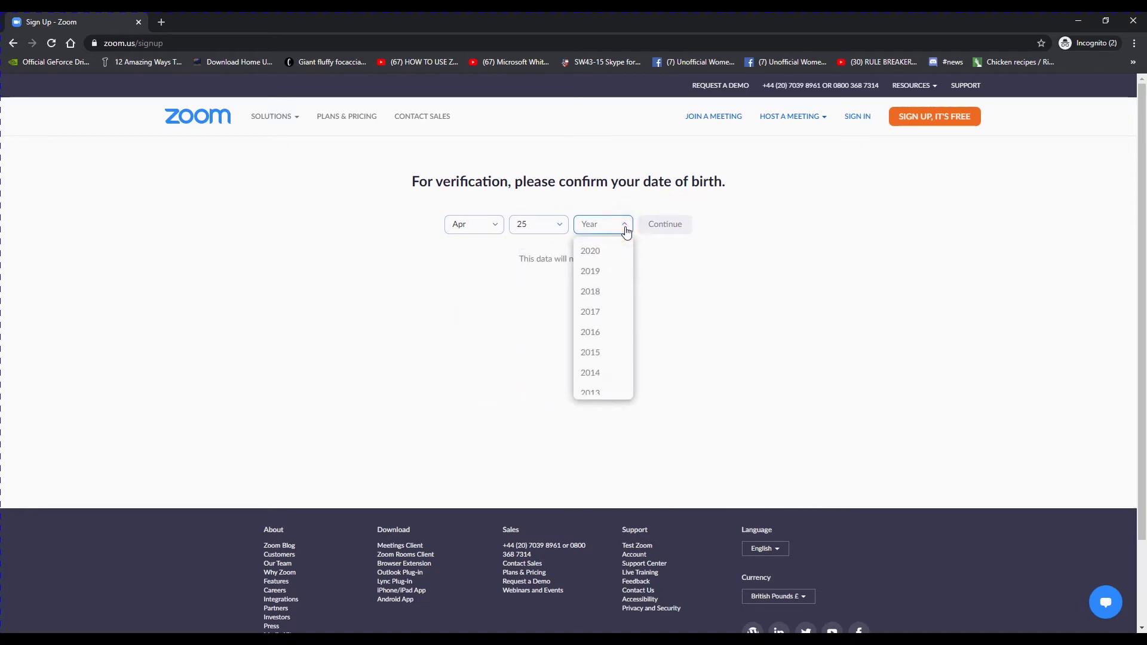
scroll(617, 257, "down", 4)
scroll(617, 258, "down", 7)
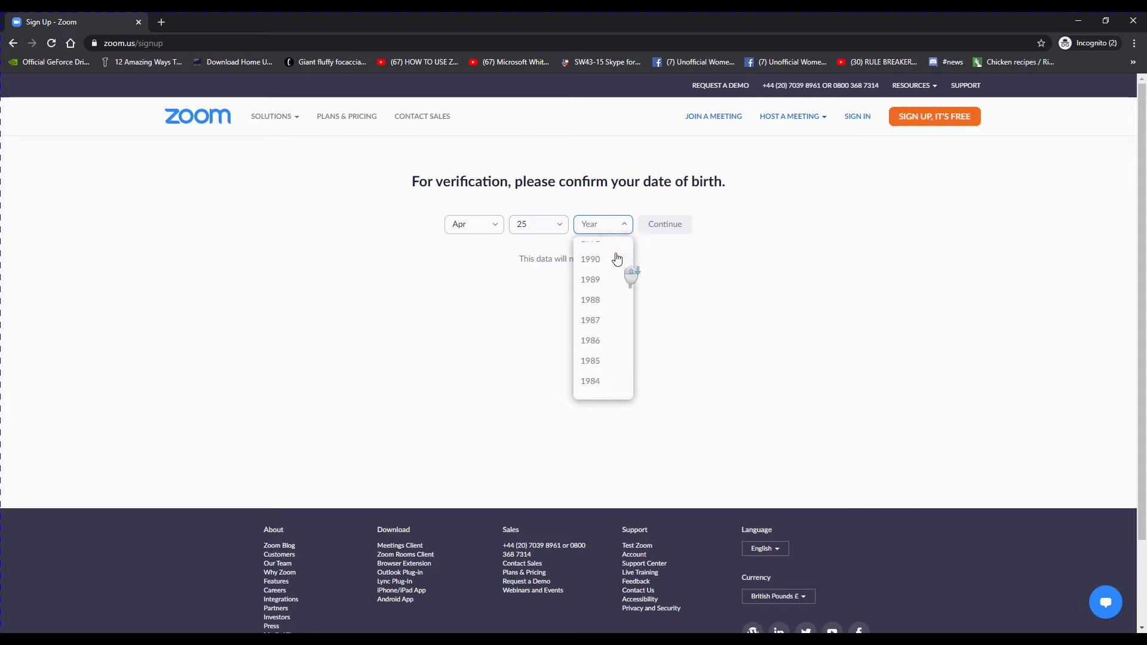
scroll(616, 257, "down", 1)
left_click(589, 299)
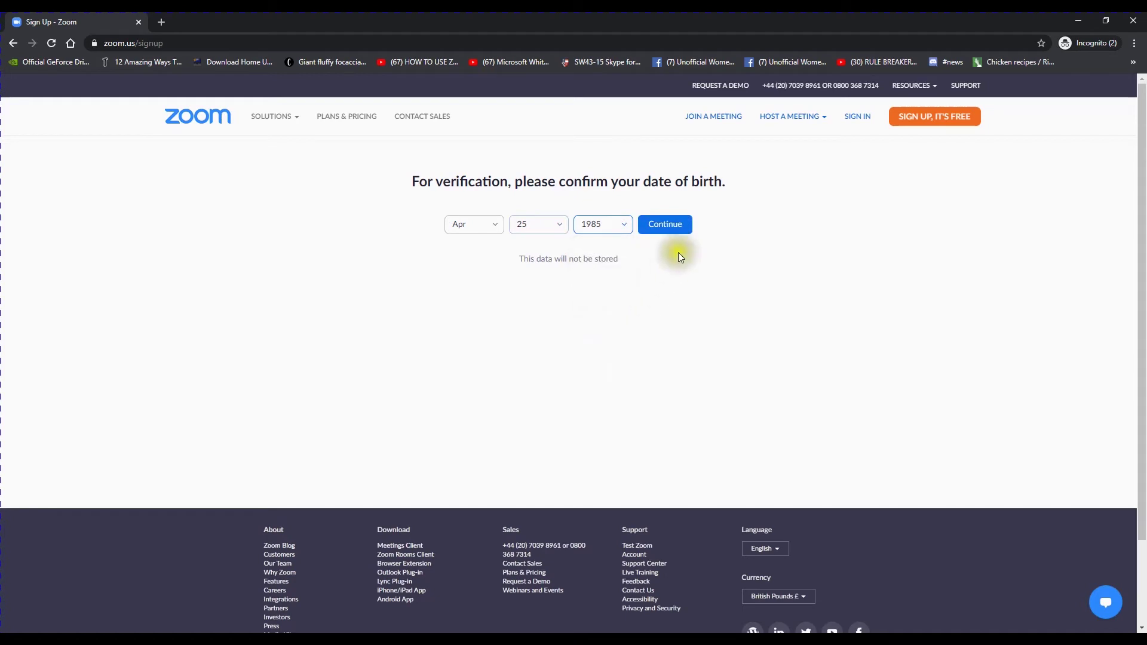
left_click(674, 229)
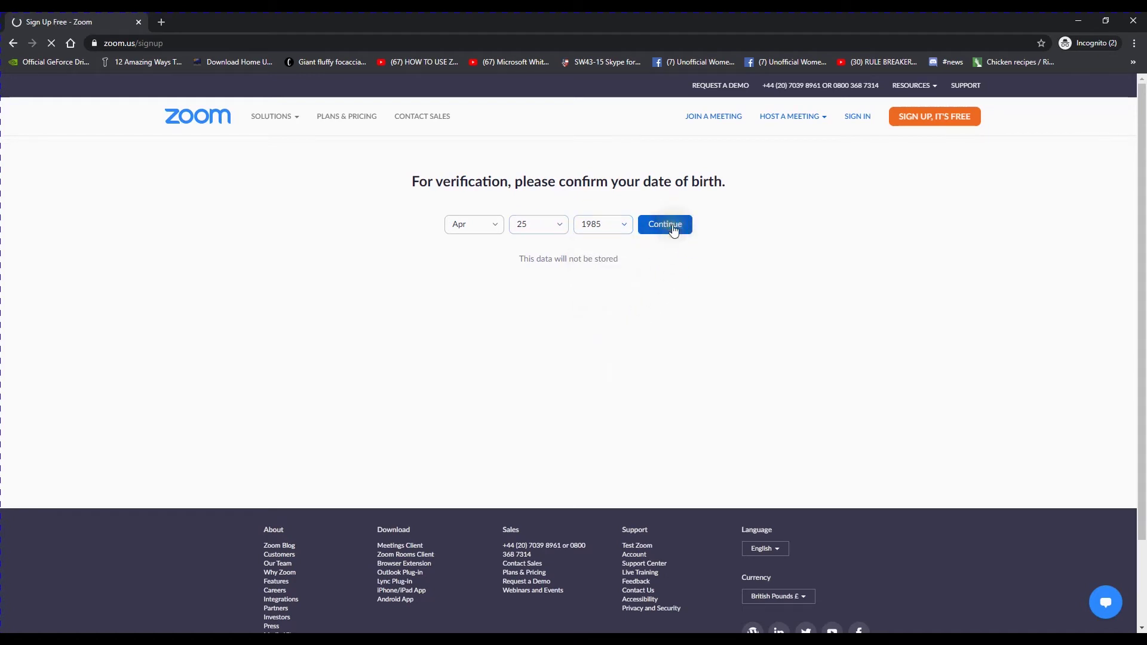
left_click(673, 226)
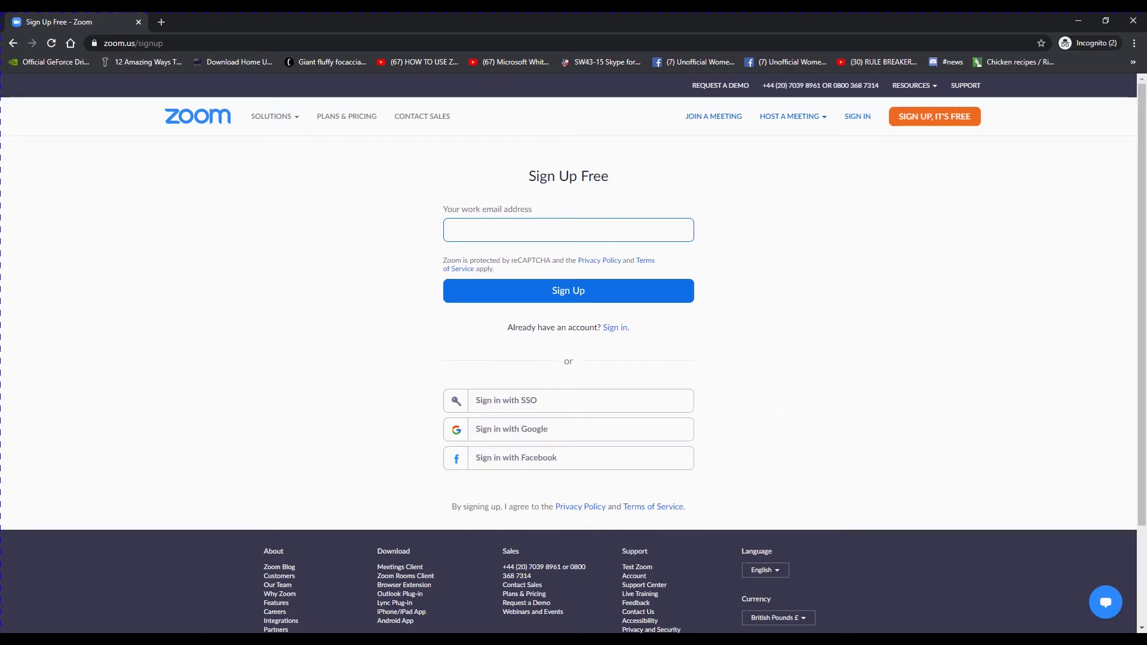
Enter a Gmail address as the work email and sign up for the free account.
left_click(502, 230)
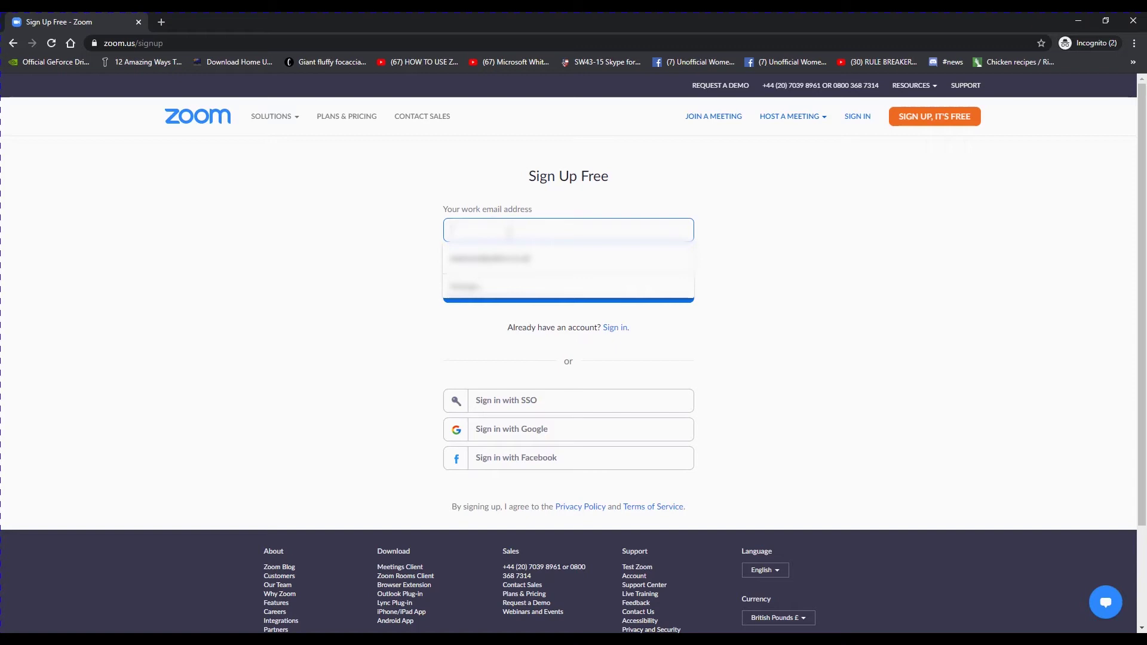
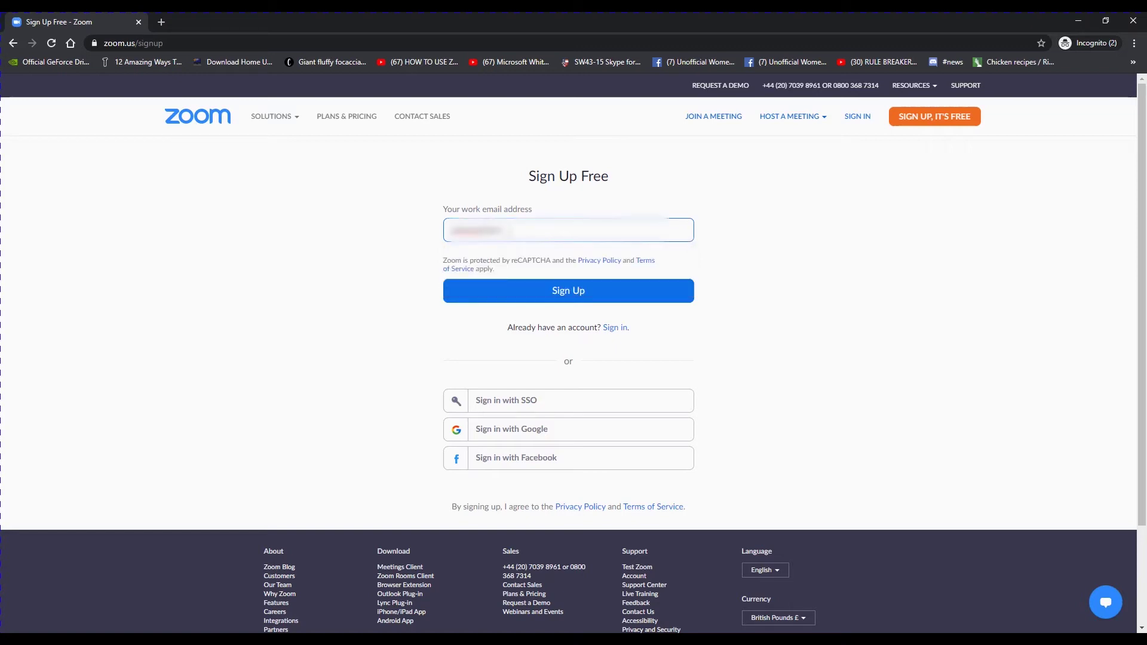
left_click(612, 291)
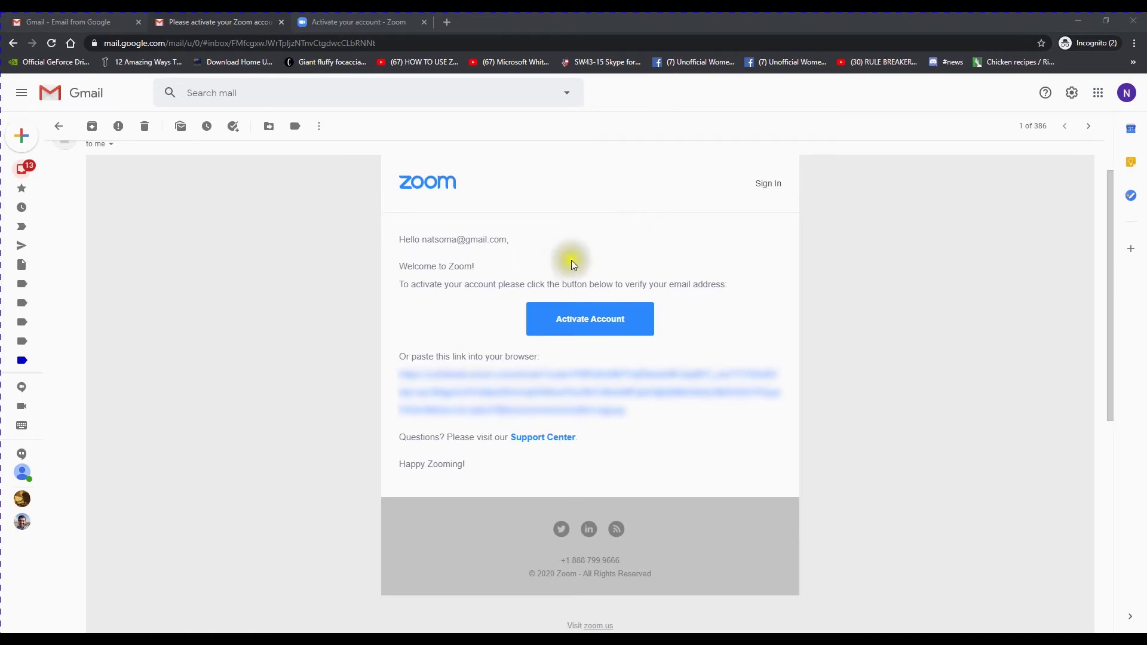
Activate the Zoom account from the activation email in Gmail.
left_click(590, 325)
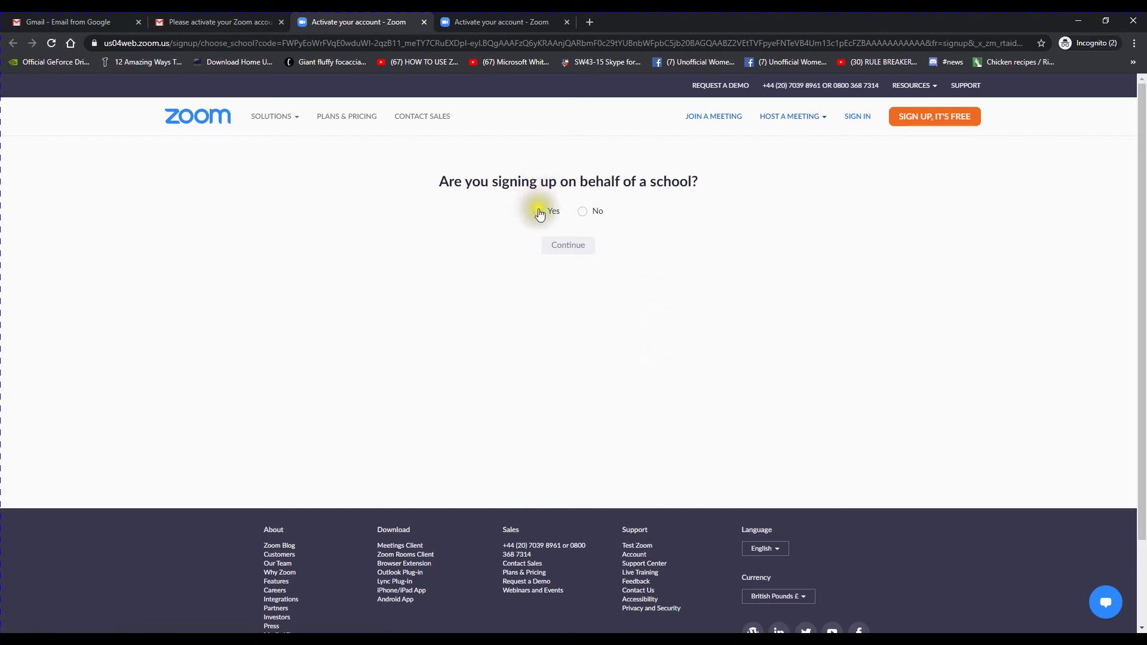
Answer No to signing up on behalf of a school and continue.
left_click(580, 214)
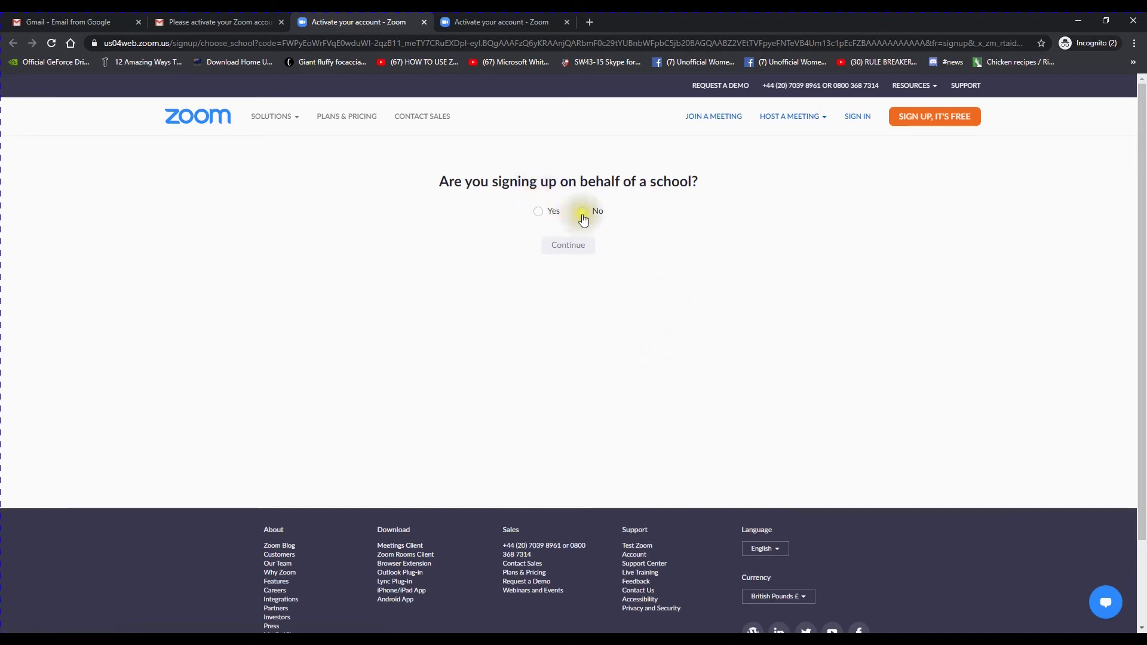
left_click(585, 214)
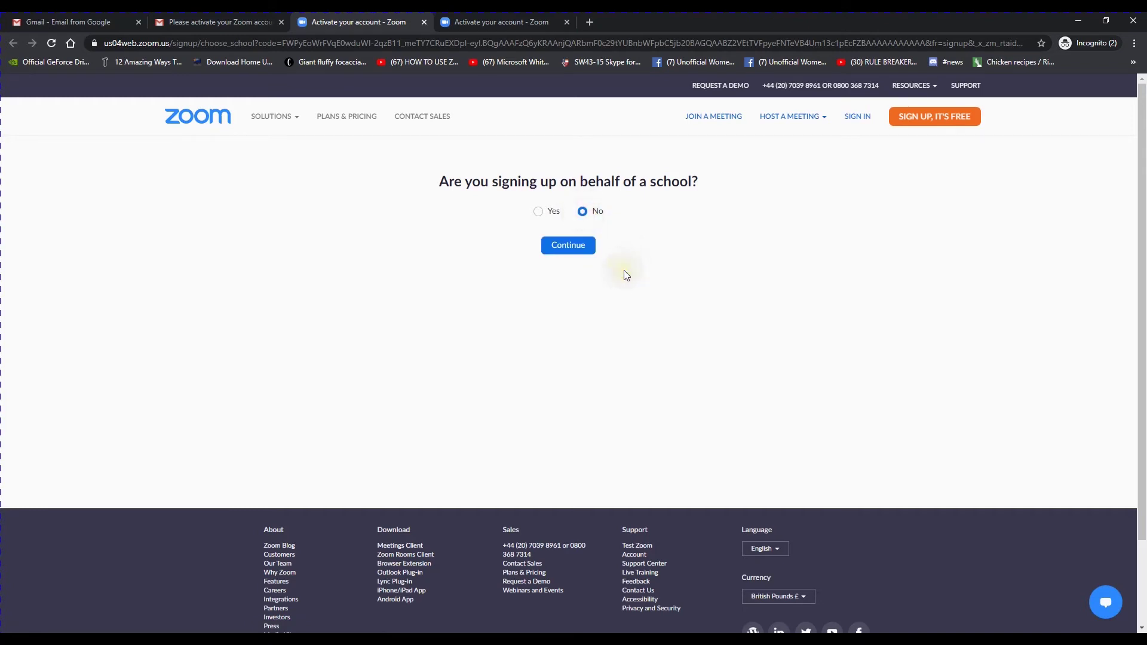
left_click(560, 251)
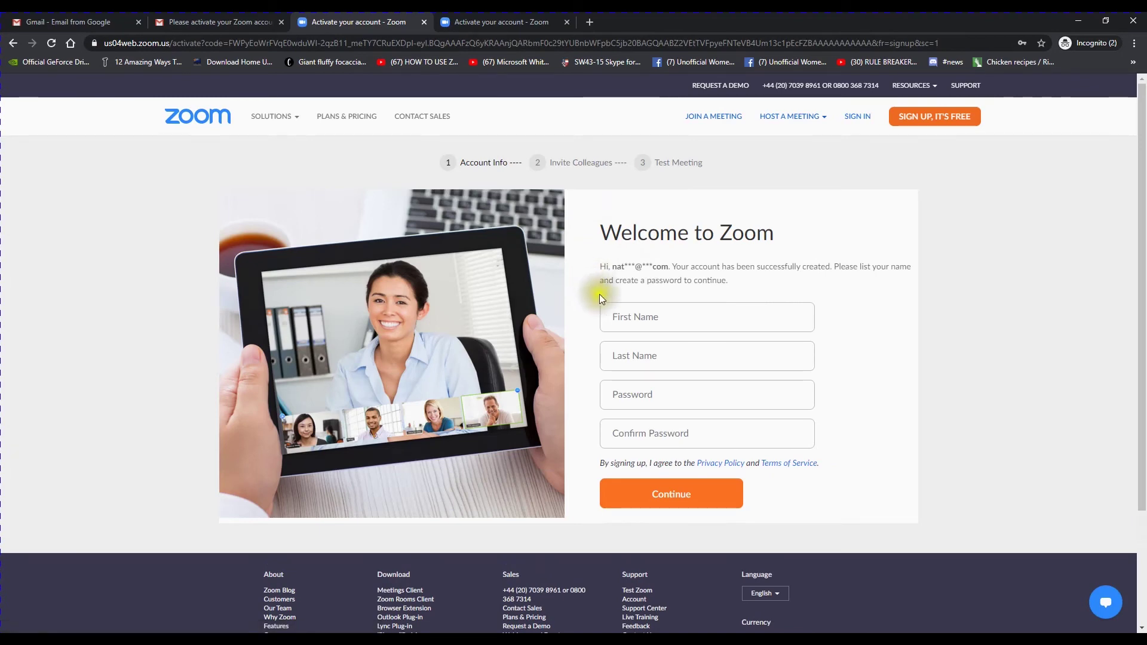
Fill in the account holder's first and last name, set and confirm the password, and submit.
left_click(674, 317)
left_click(674, 366)
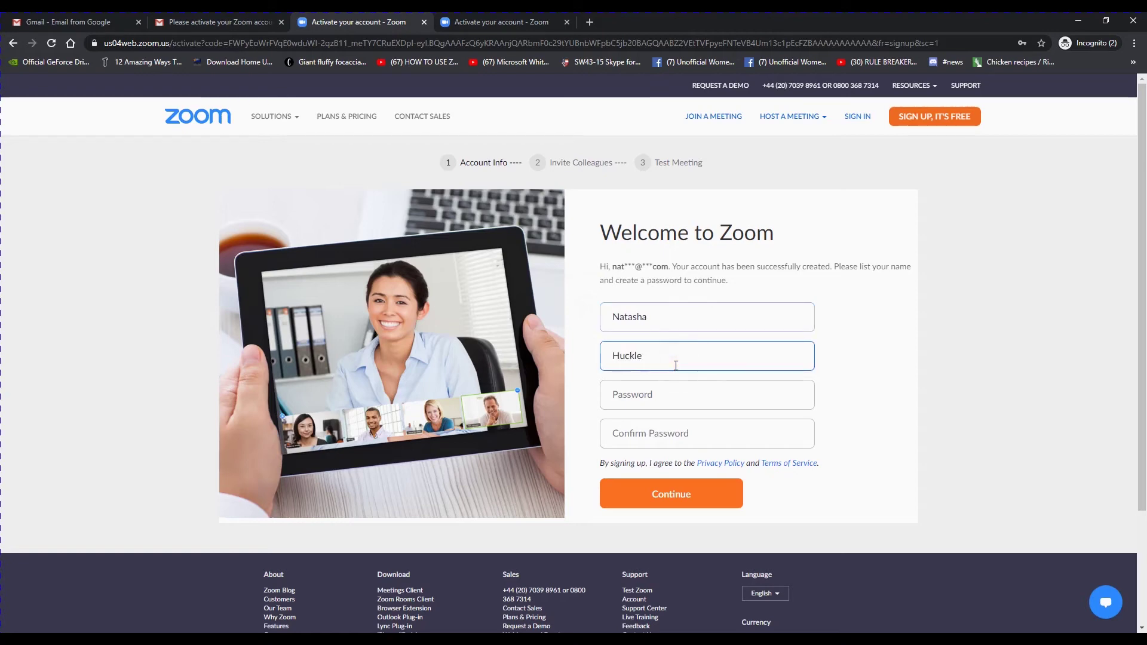
left_click(667, 396)
type("•••••••")
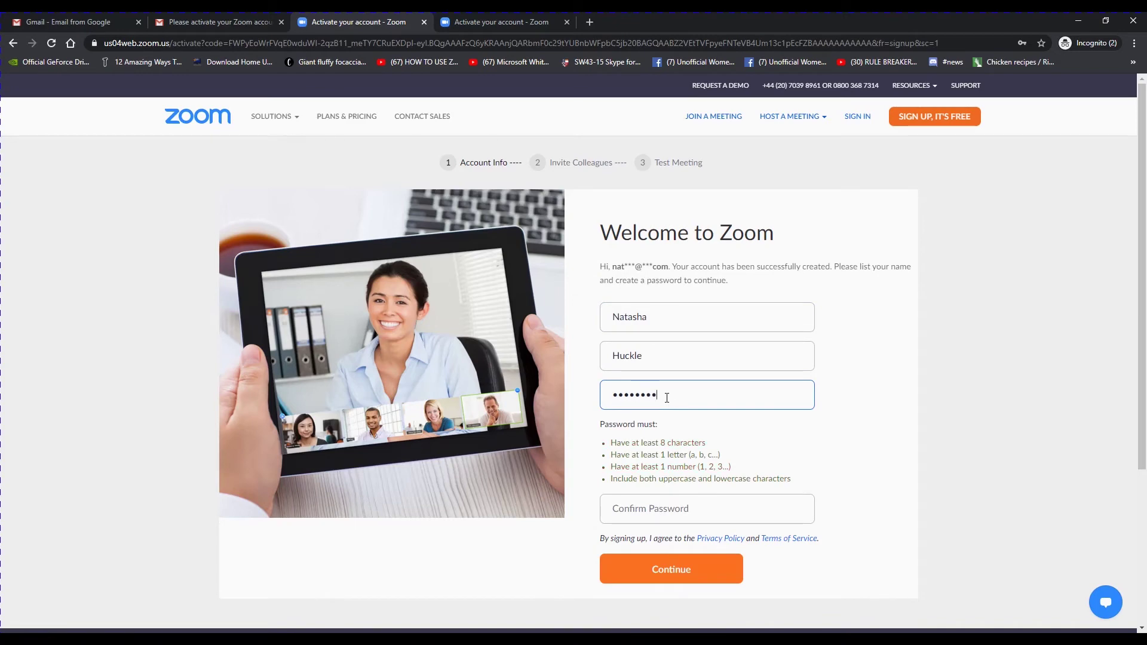
left_click(670, 508)
key("ctrl+v")
left_click(672, 568)
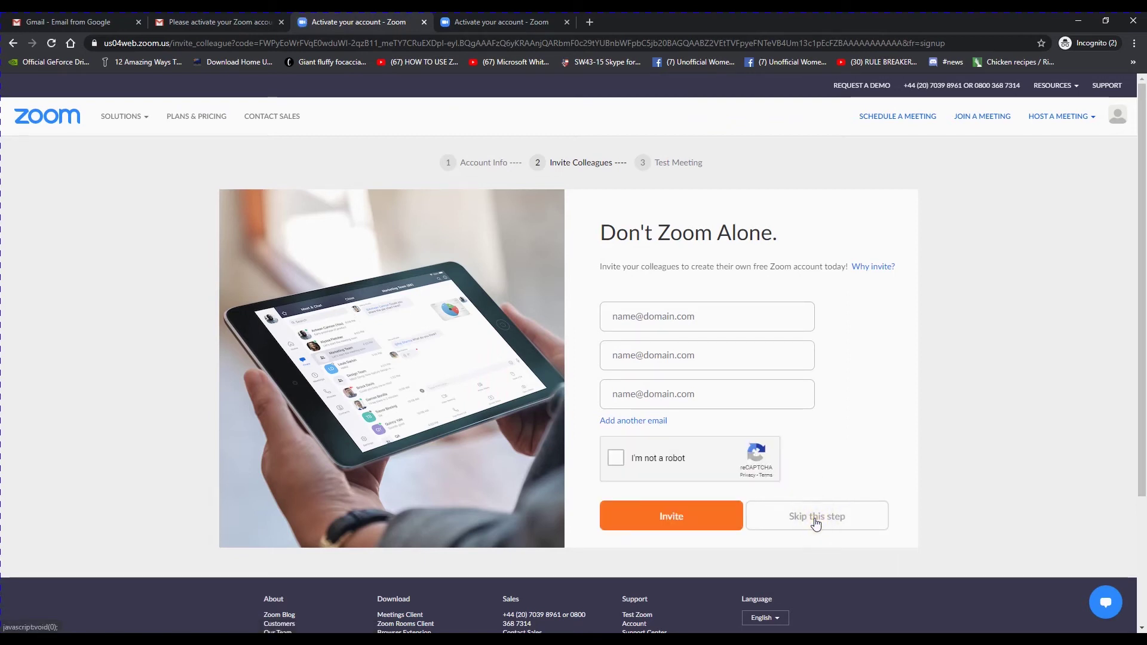
Skip inviting colleagues and go to the new account's My Profile page.
left_click(817, 524)
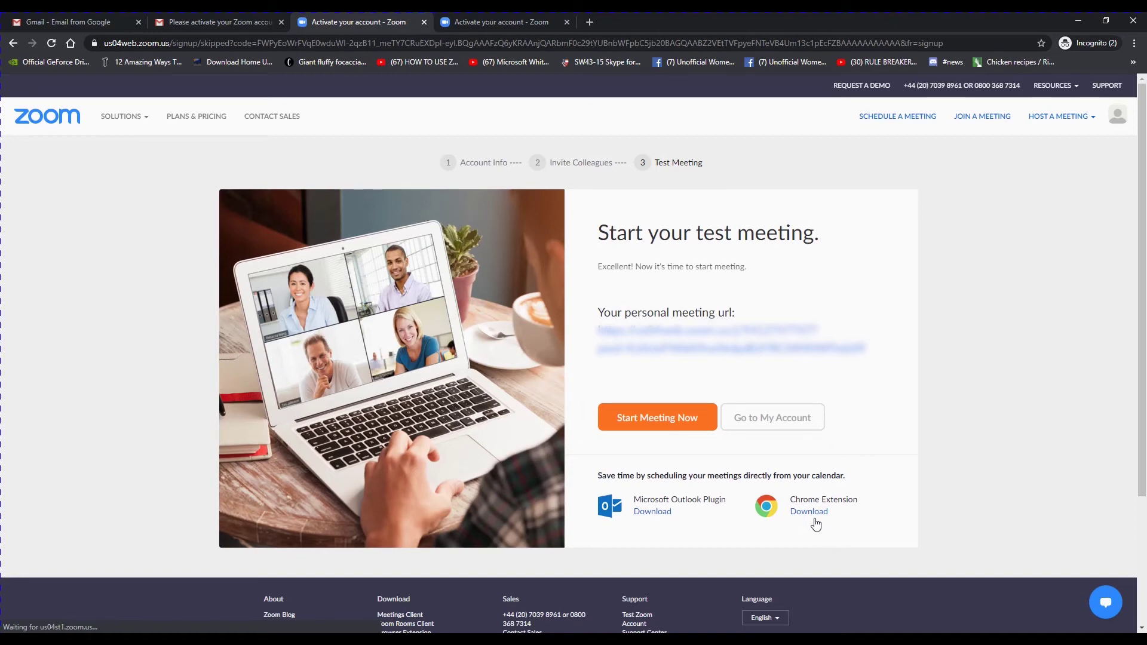
left_click(628, 424)
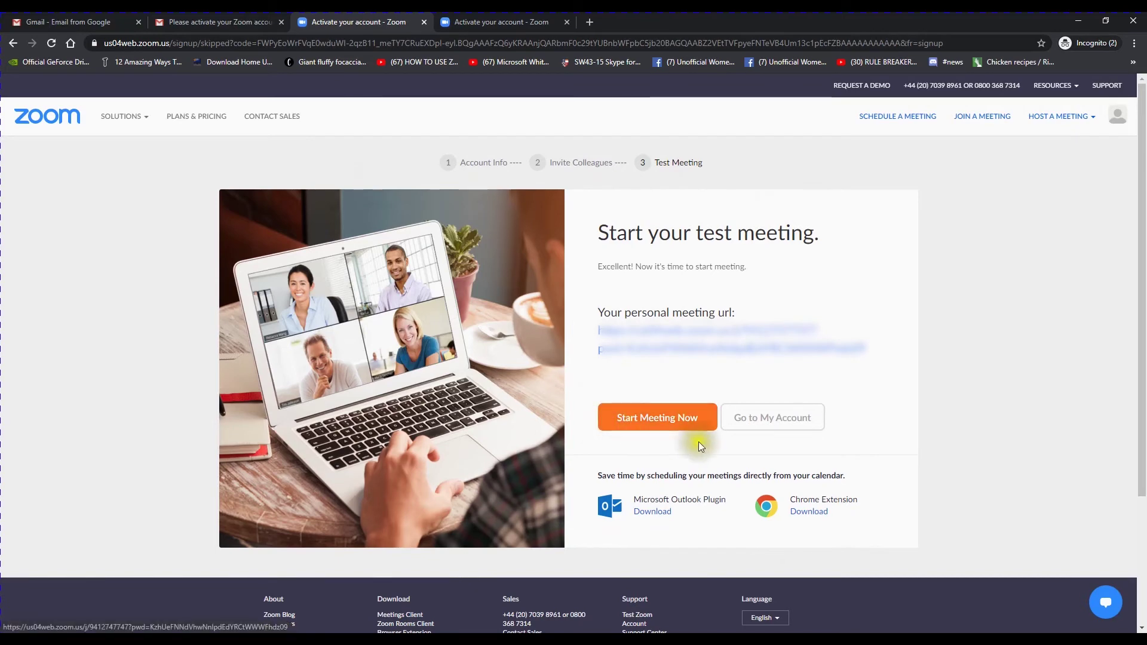
left_click(779, 419)
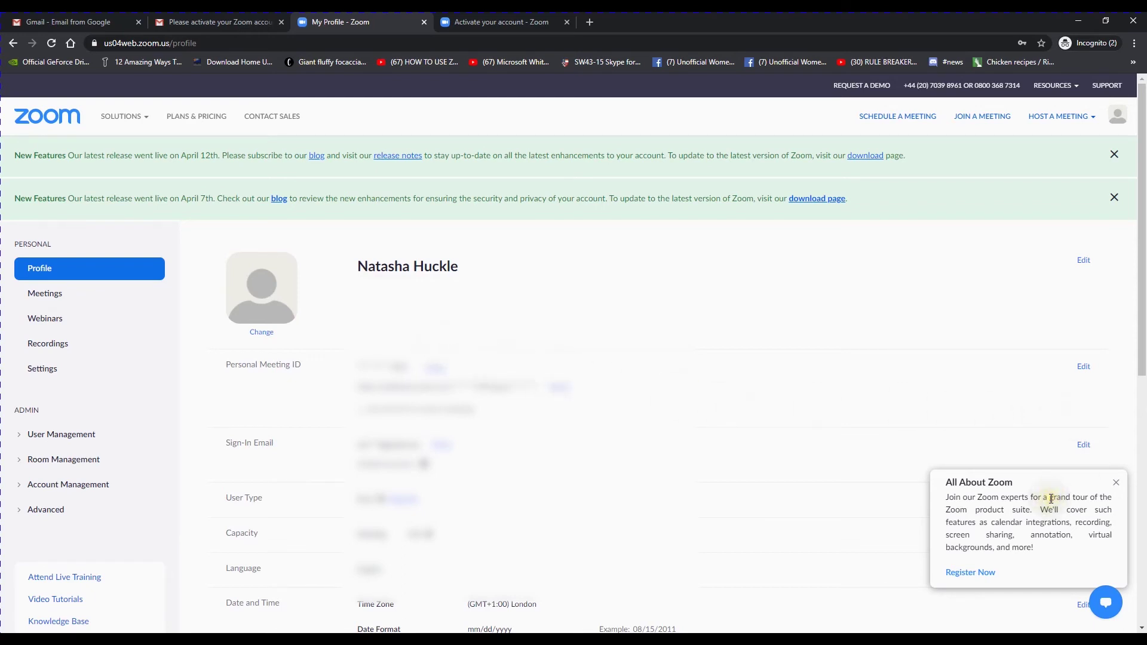
View the account's Meetings list and dismiss the All About Zoom popup.
left_click(54, 293)
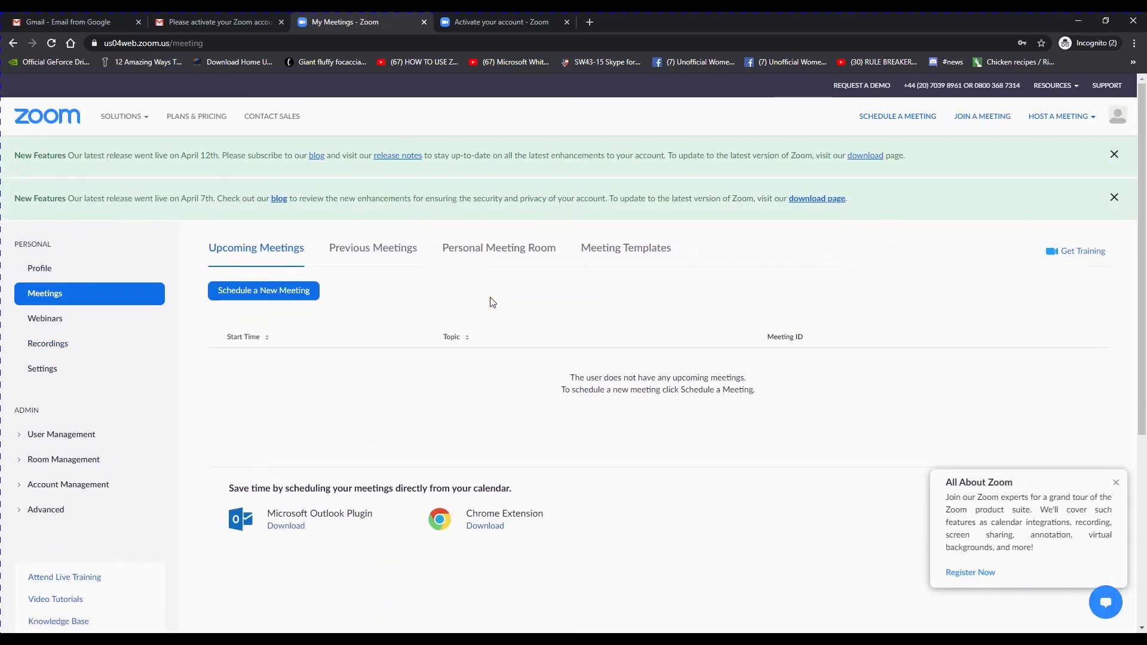
left_click(1117, 485)
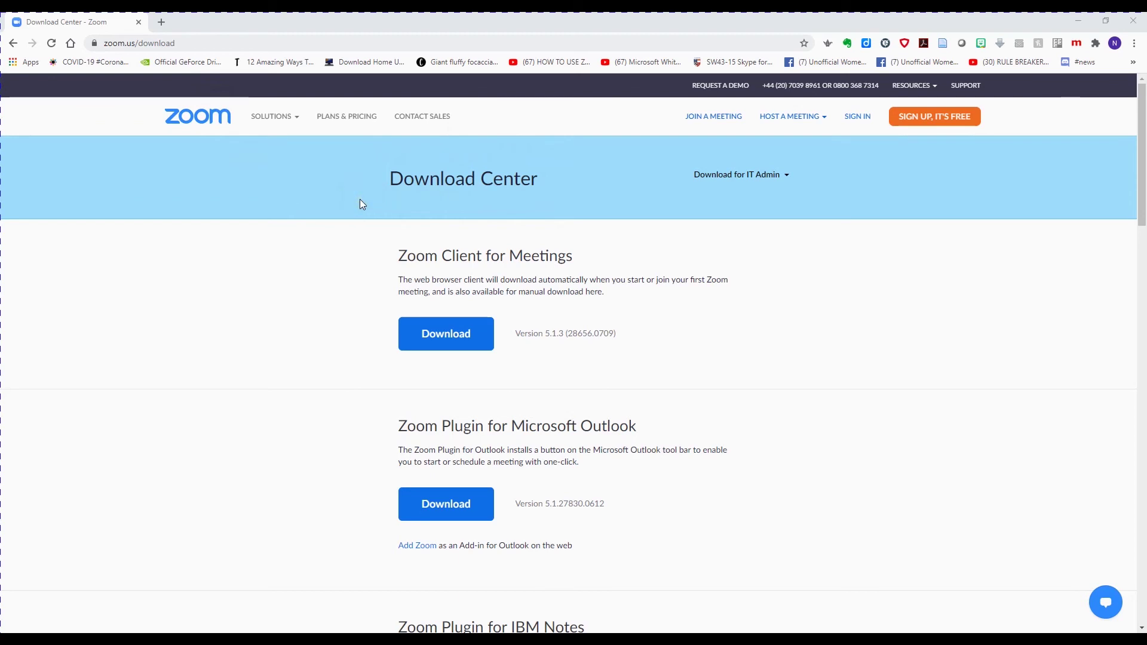
Download the Zoom Client for Meetings 5.1.3 installer from the Download Center.
scroll(799, 306, "down", 1)
scroll(799, 305, "down", 3)
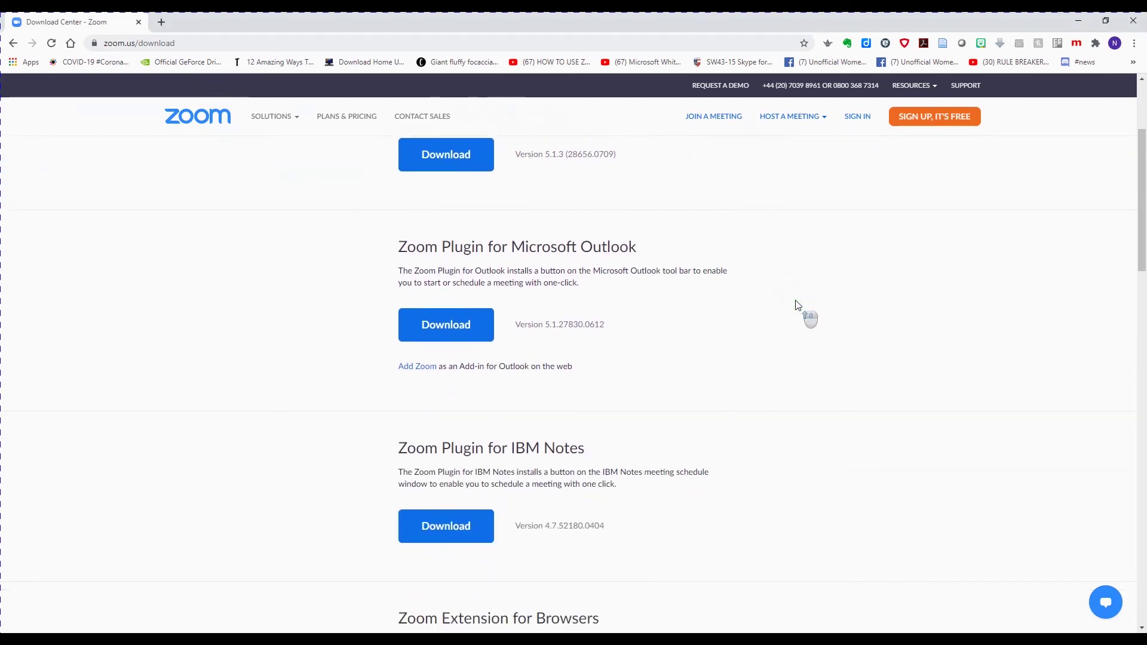
scroll(796, 301, "up", 3)
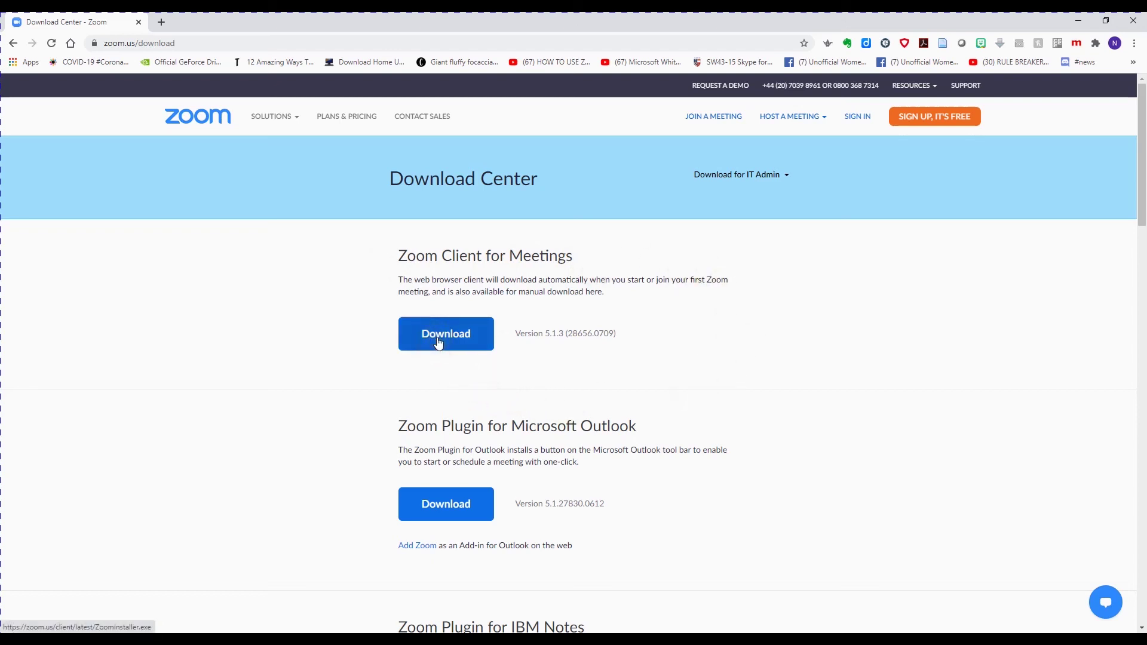
left_click(439, 342)
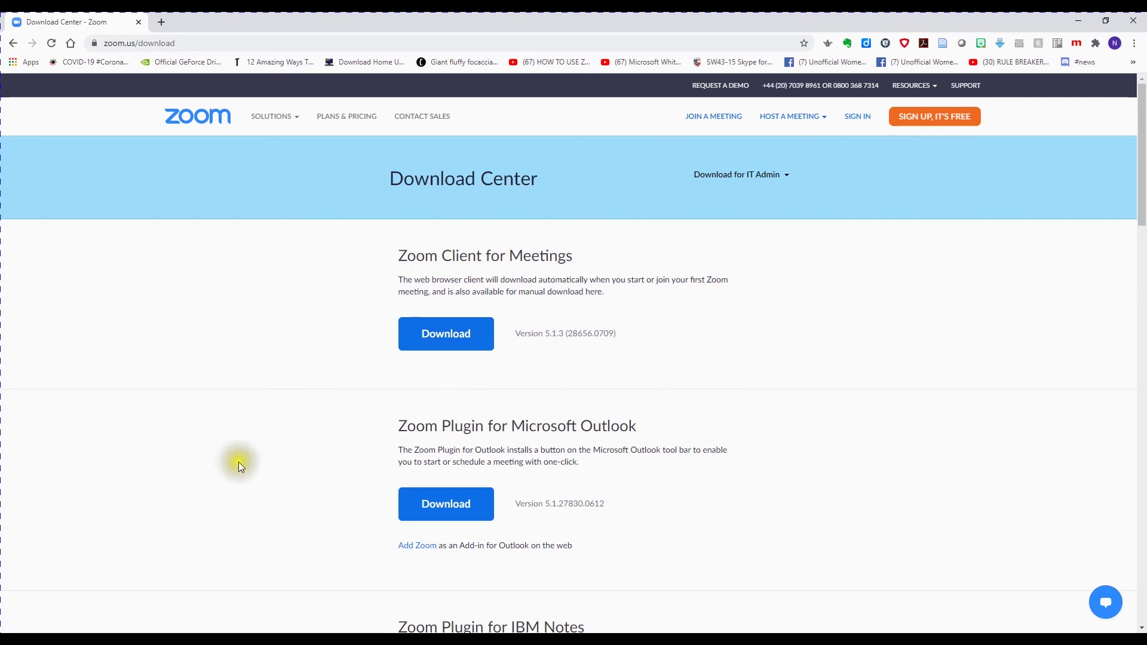